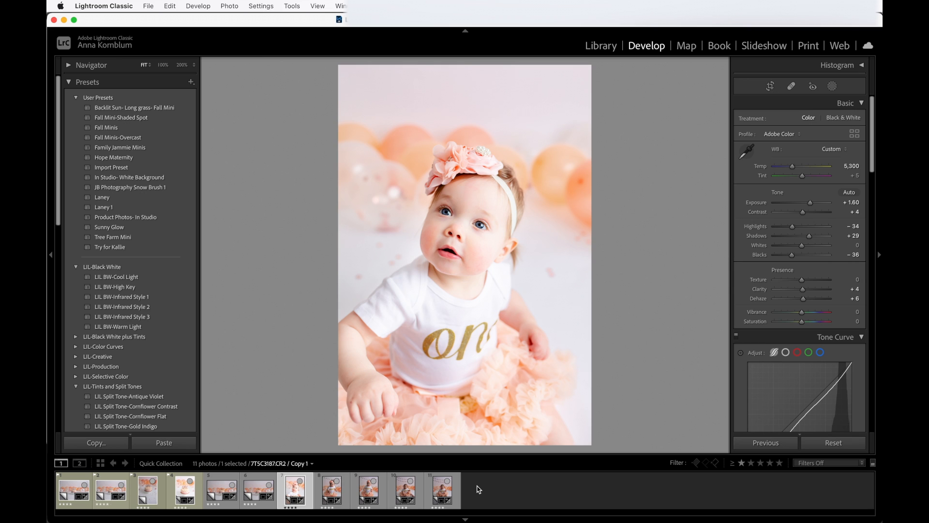
- Review the edited baby portrait's develop settings and compare the portrait with the unedited photo following it
scroll(784, 217, down, 3)
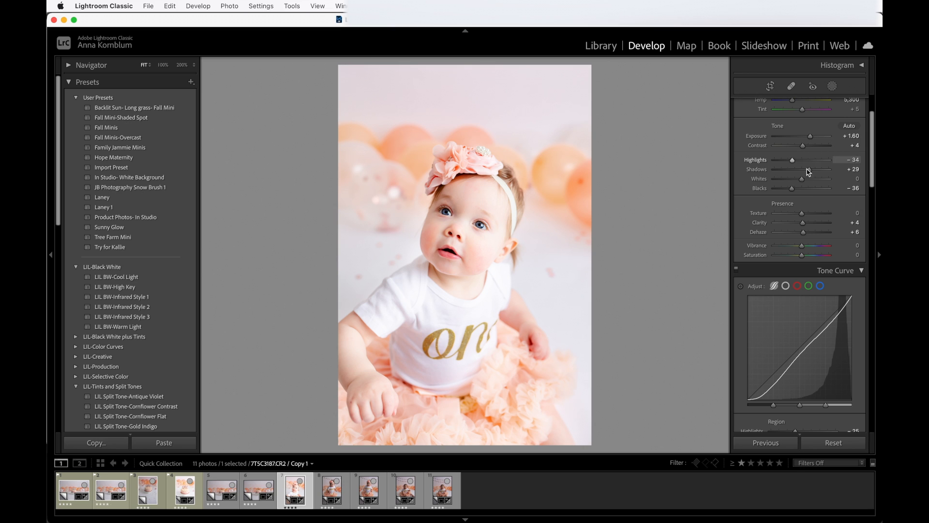
scroll(805, 247, down, 10)
scroll(803, 250, up, 10)
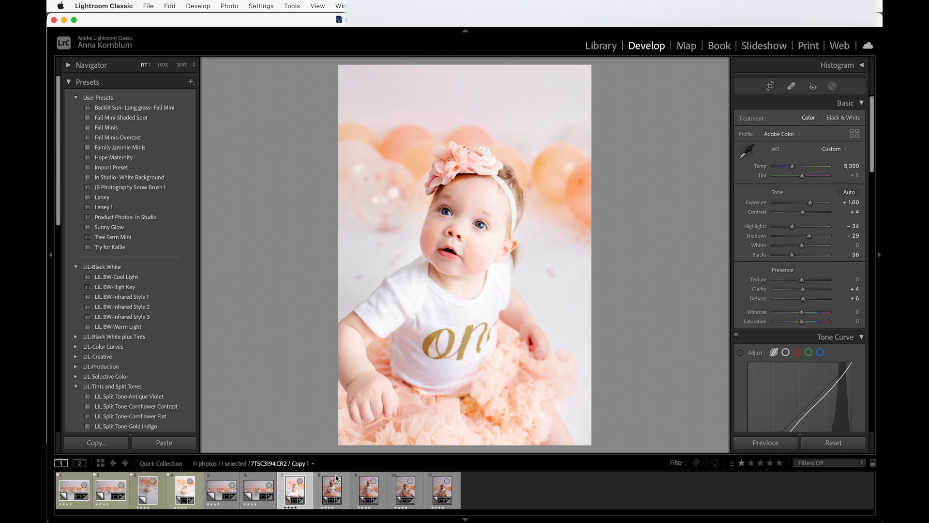
click(333, 491)
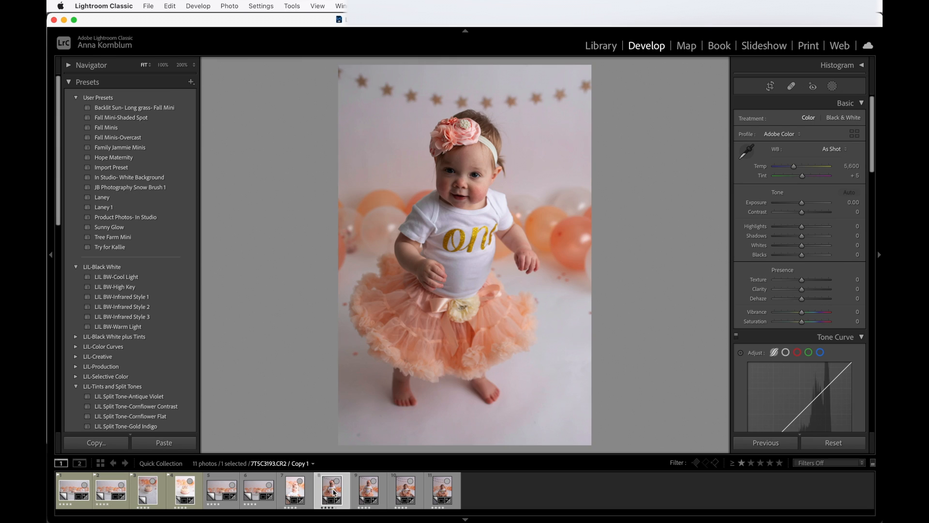
click(295, 489)
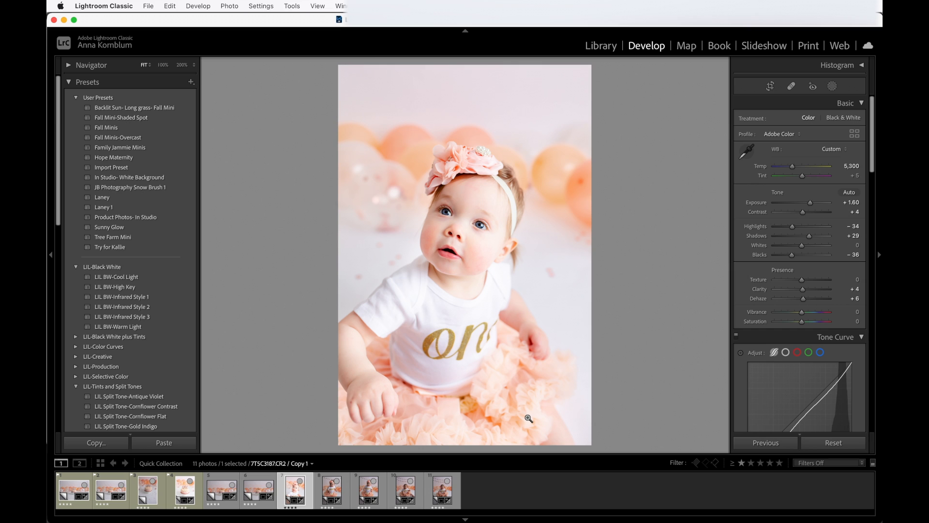
- Synchronize the edited baby portrait's develop settings to the four photos following it, with Masking excluded
click(440, 490)
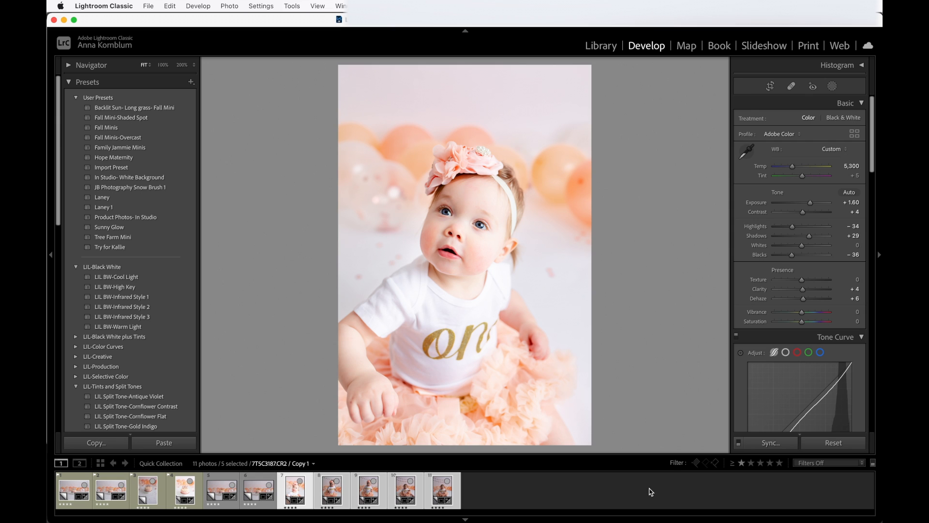
click(771, 443)
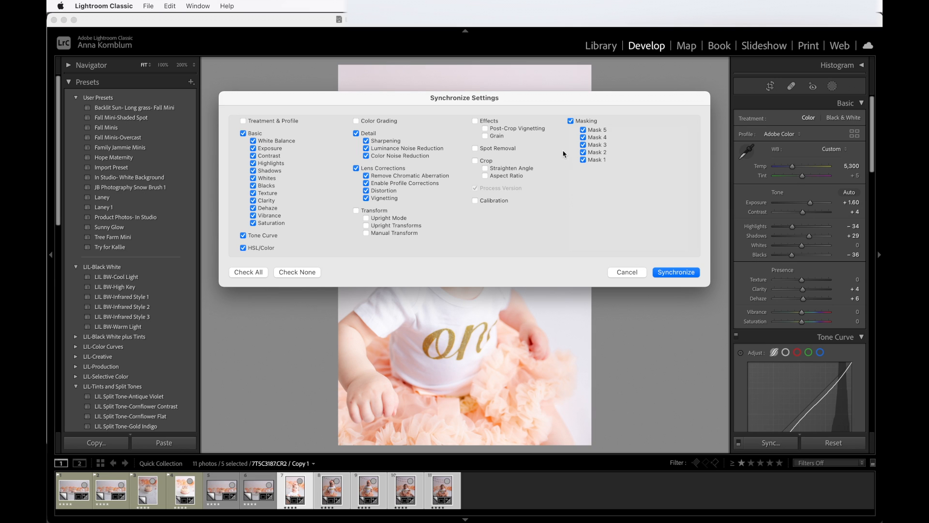
click(571, 121)
drag(537, 97, 565, 473)
drag(561, 436, 560, 416)
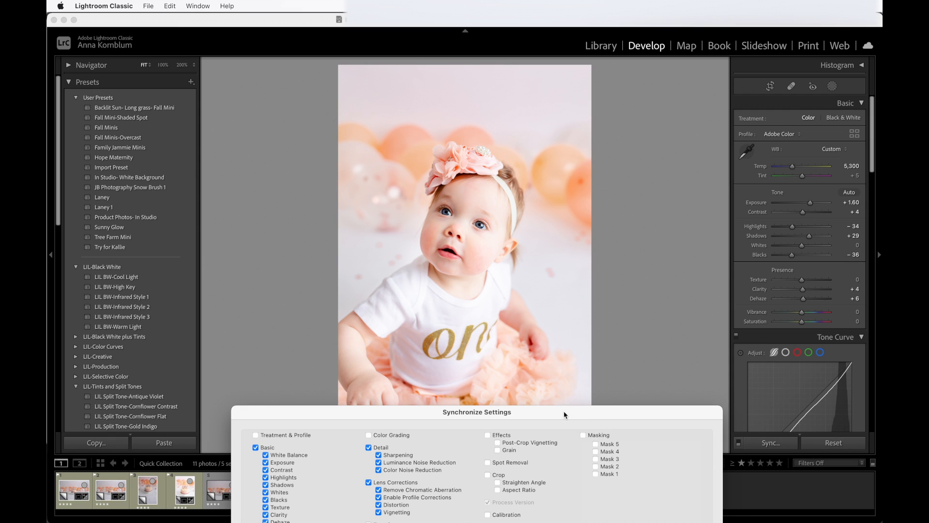
drag(564, 414, 565, 401)
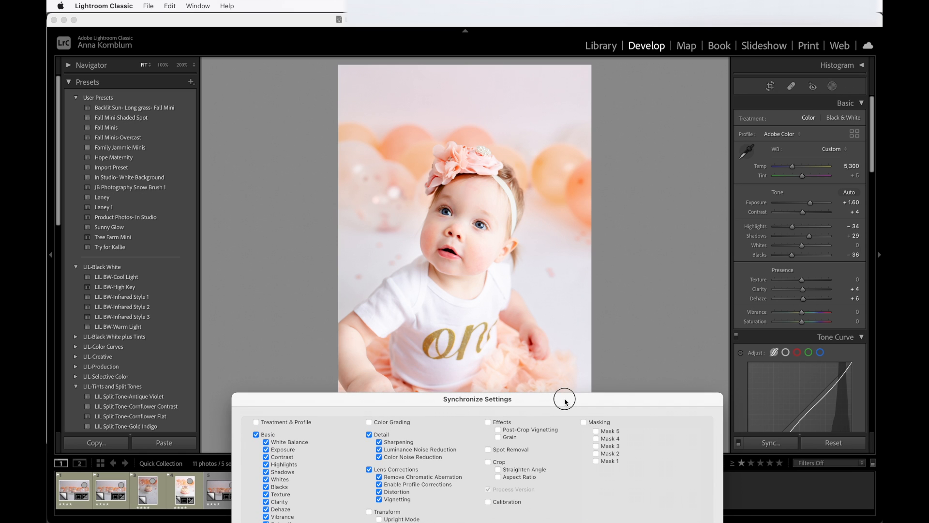
drag(565, 402, 552, 177)
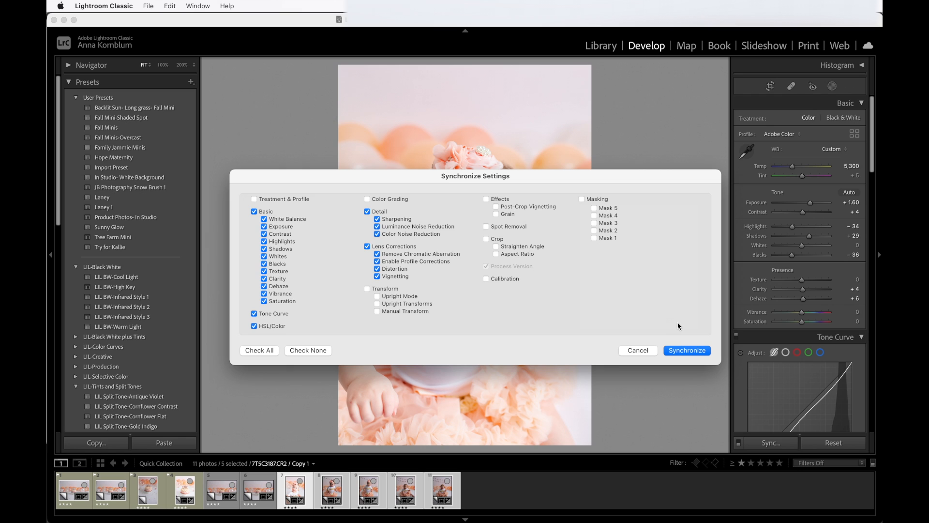
click(683, 352)
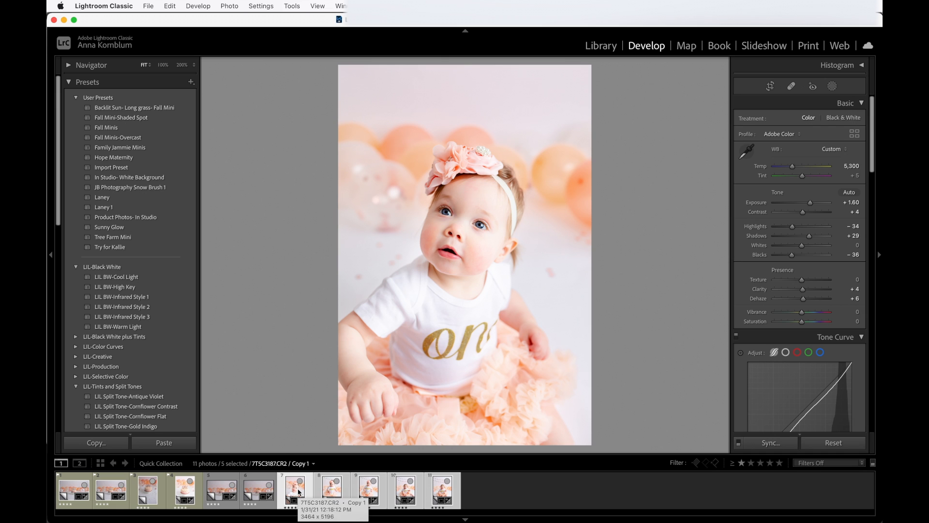
- Look through the synchronized baby portraits one by one to check the applied edits
click(298, 492)
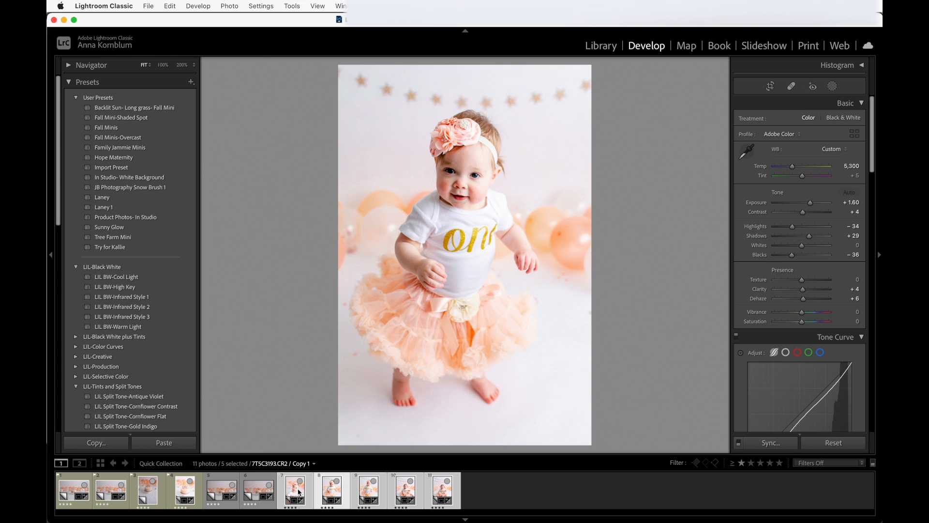
key(Right)
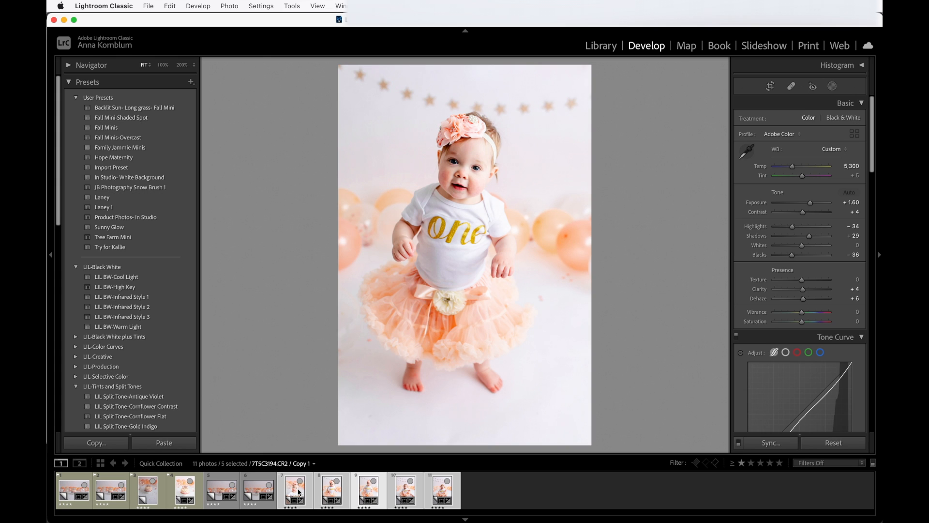
key(Right)
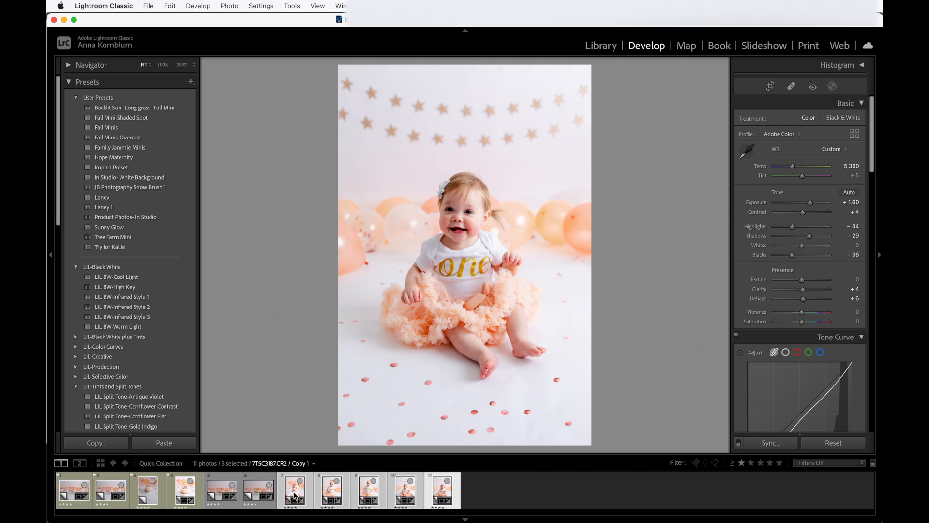
- Turn on Auto Sync, try an Exposure of −3.10 on the five selected portraits, and undo it
click(738, 443)
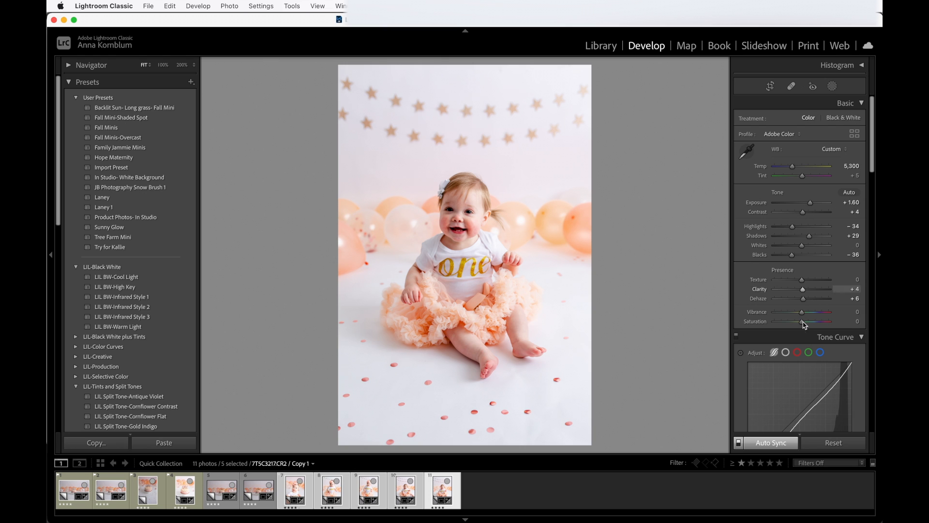
scroll(801, 310, down, 4)
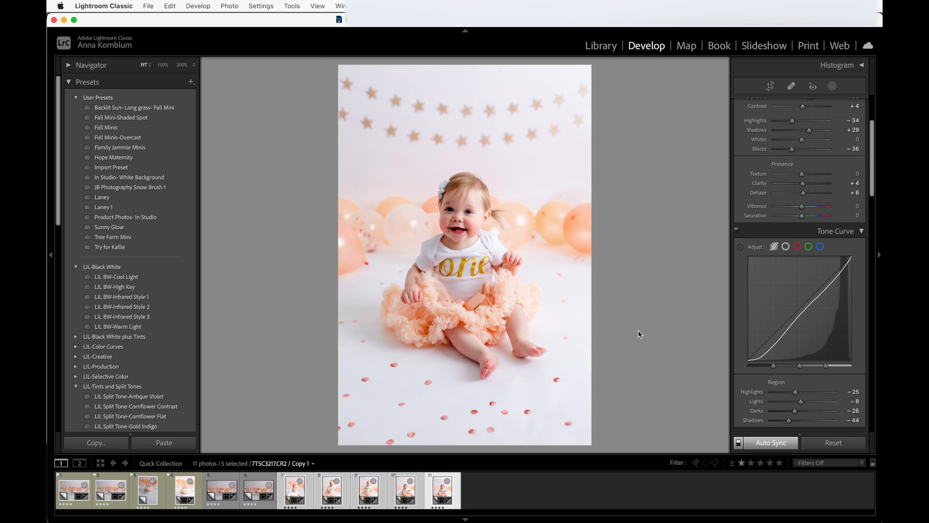
scroll(826, 203, up, 5)
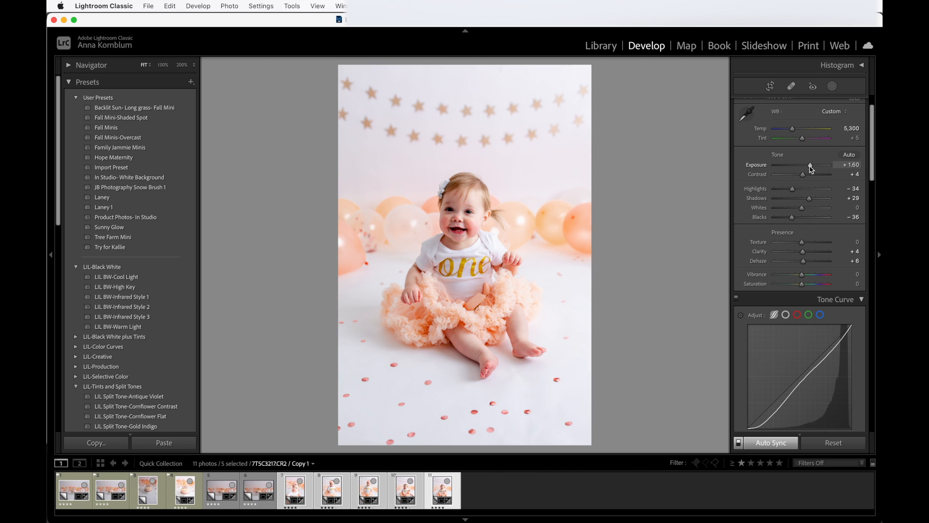
drag(811, 169, 785, 171)
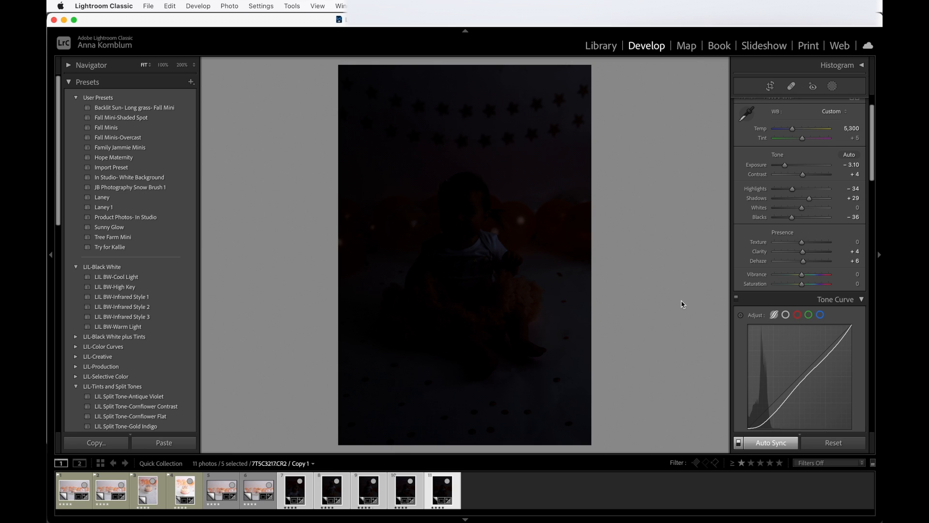
key(super+z)
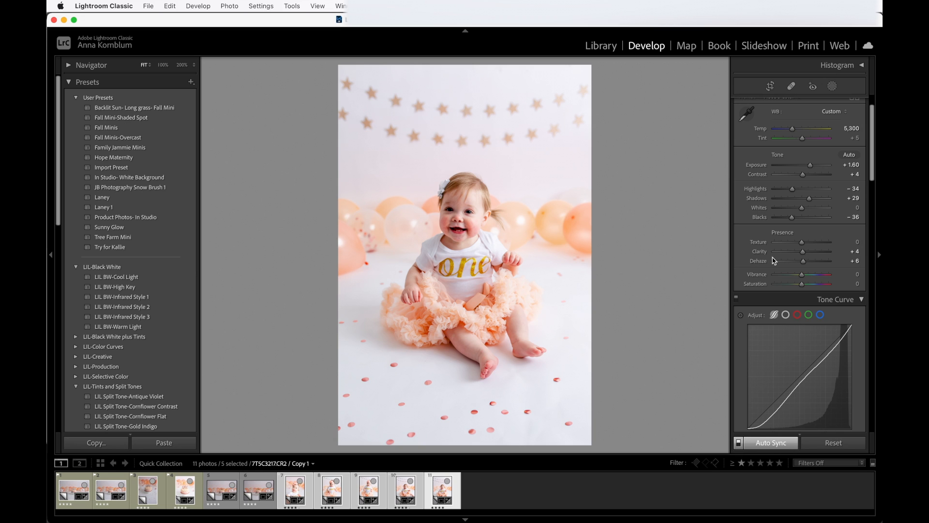
- Try Blacks at +42 and −77 on the five portraits, undo the adjustment and turn Auto Sync off
click(792, 218)
drag(793, 220, 815, 221)
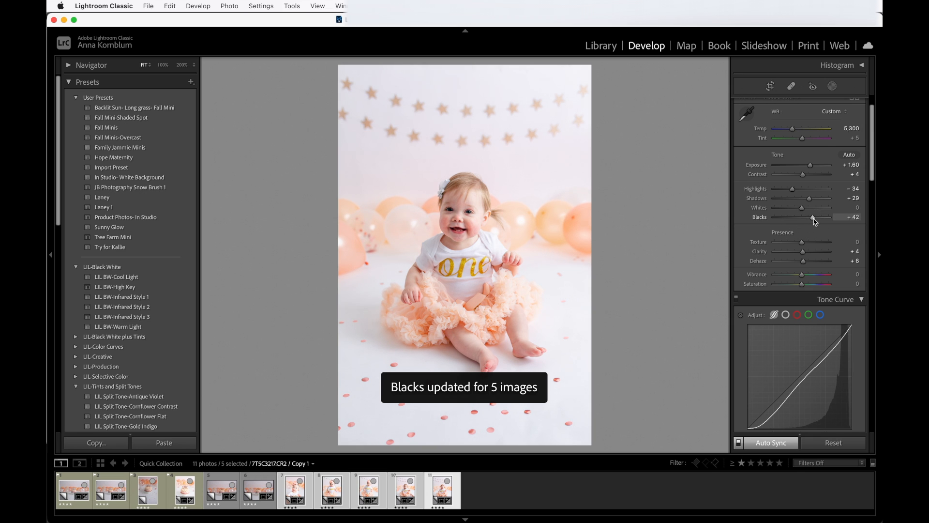
drag(815, 221, 782, 222)
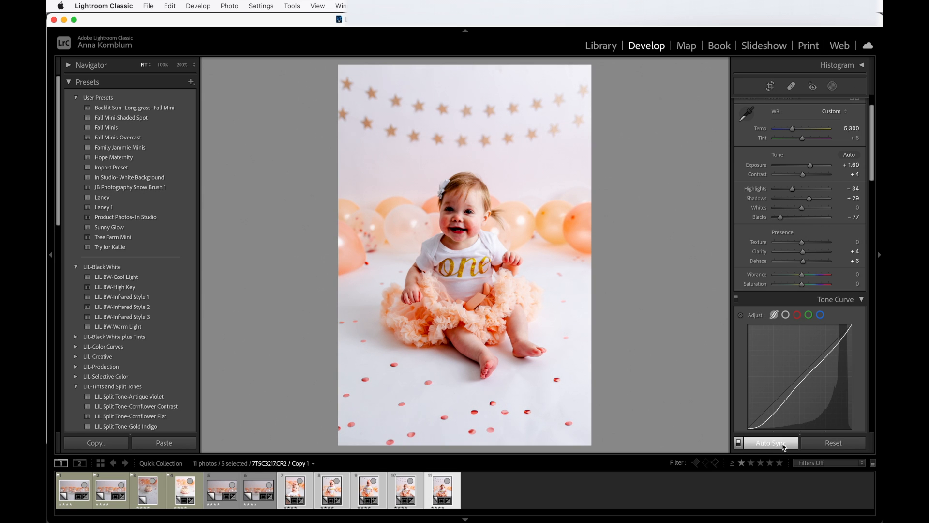
key(super+z)
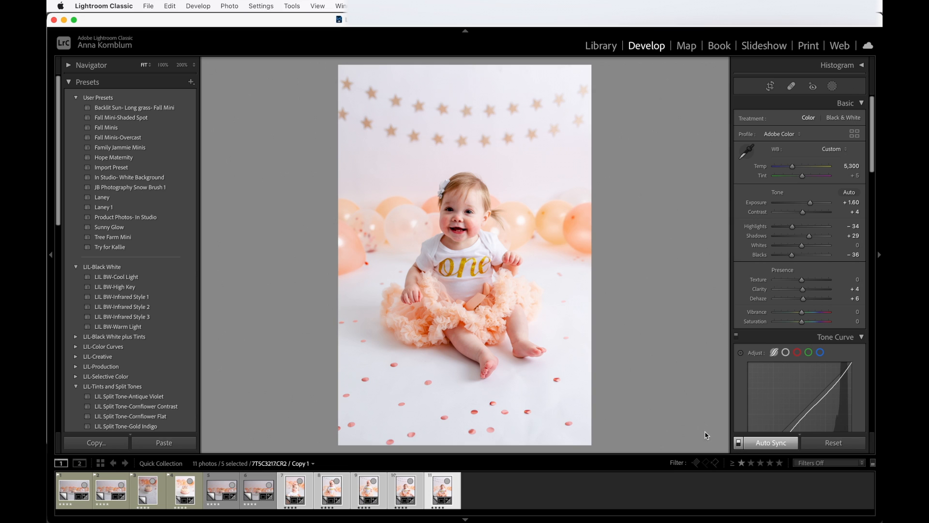
click(739, 442)
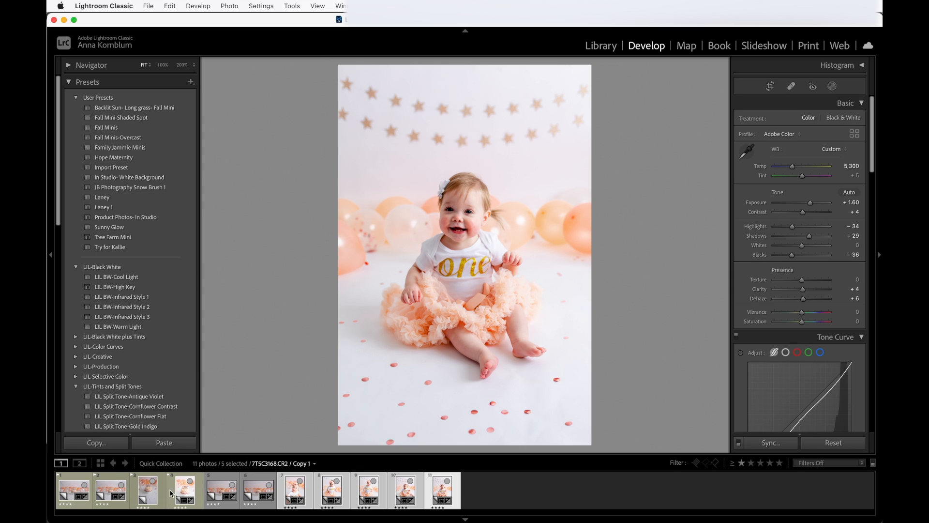
- Select the edited cake photo as the source and add the other five cake photos to the selection
click(184, 495)
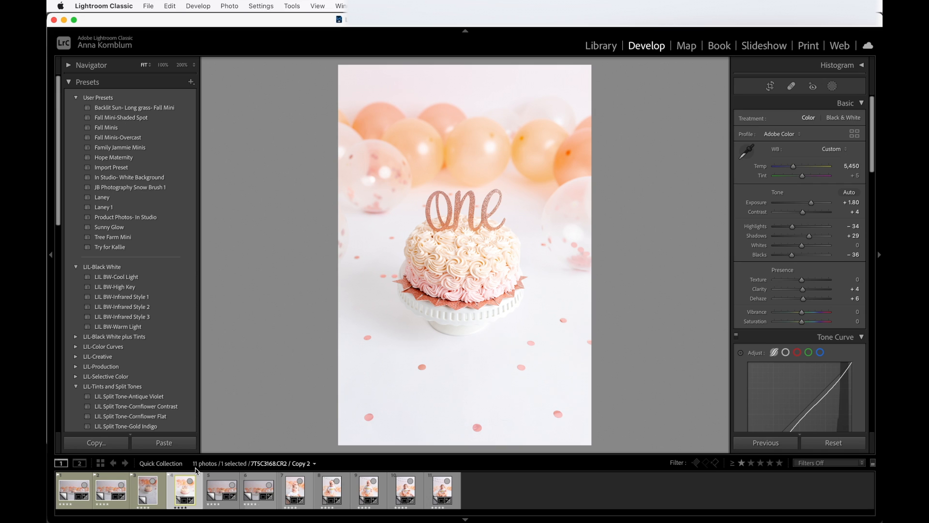
super+click(149, 494)
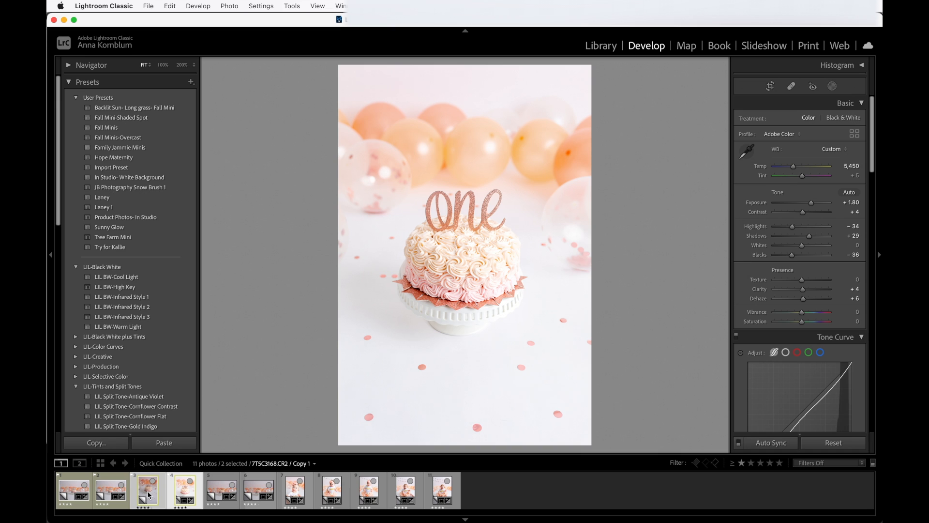
super+click(111, 494)
super+click(73, 496)
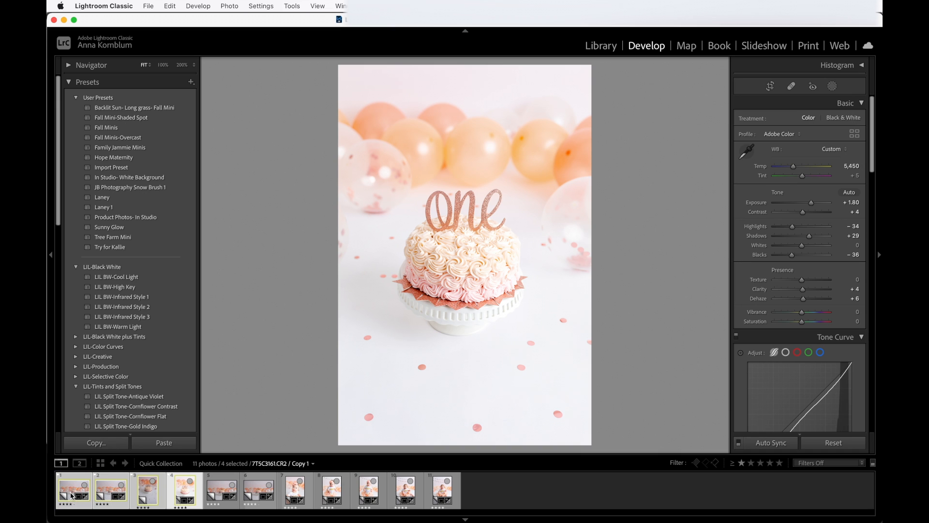
super+click(221, 496)
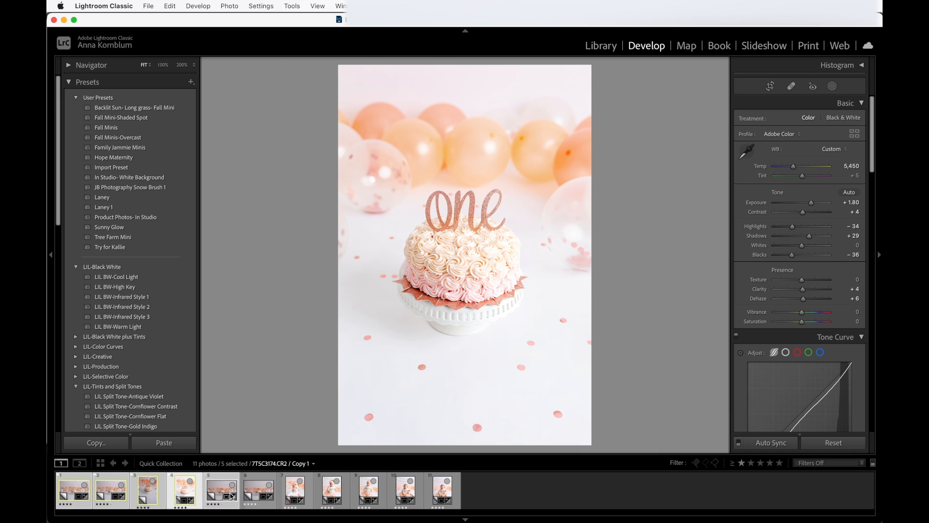
super+click(257, 494)
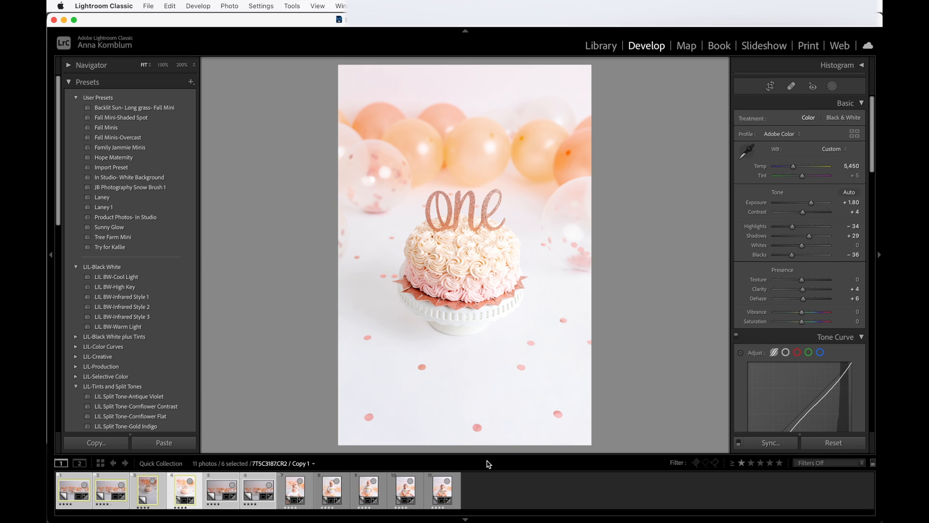
- Synchronize the edited cake photo's develop settings to the other selected cake photos, with Masking included
click(769, 443)
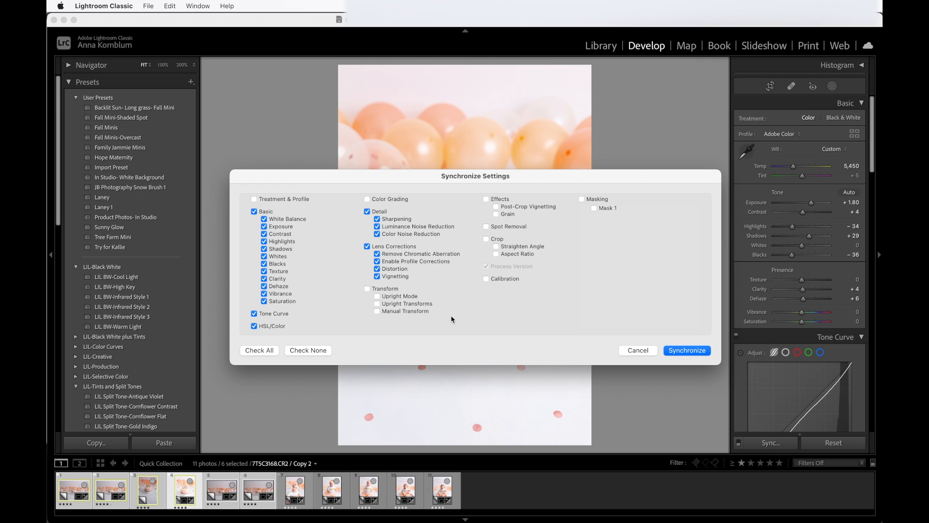
click(582, 199)
click(689, 351)
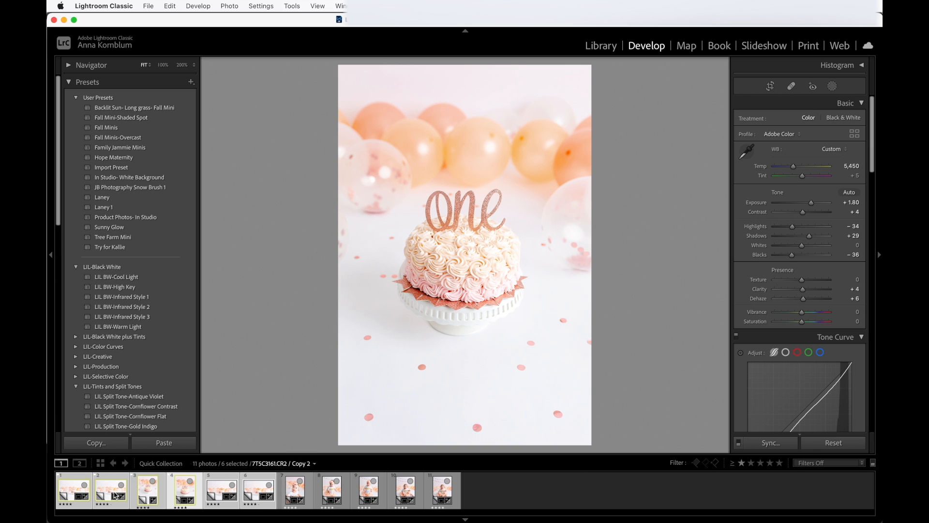
- Look through the synchronized cake photos one by one to check the applied edits
key(Left)
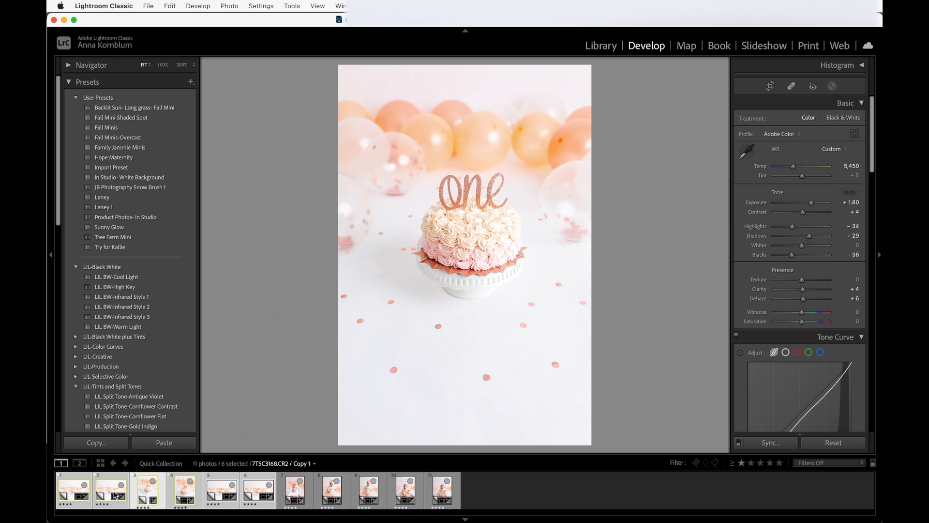
key(Left)
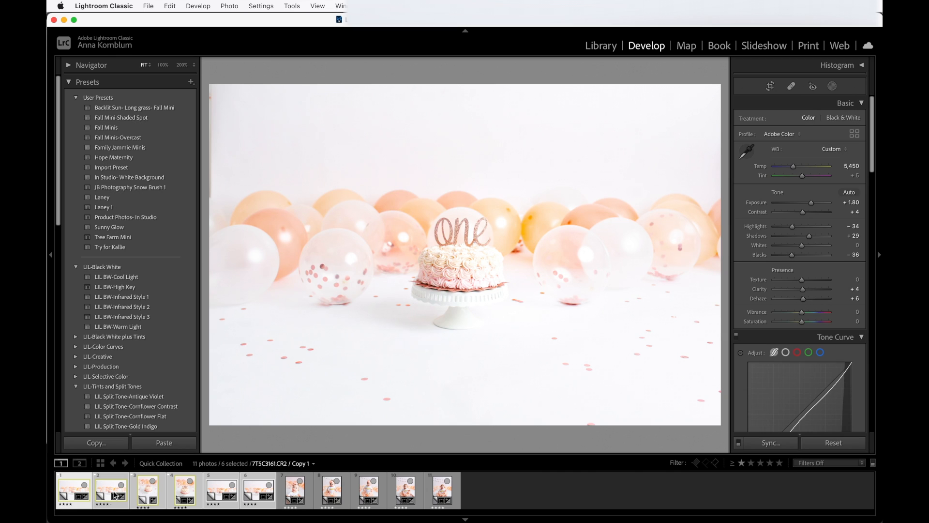
key(Left)
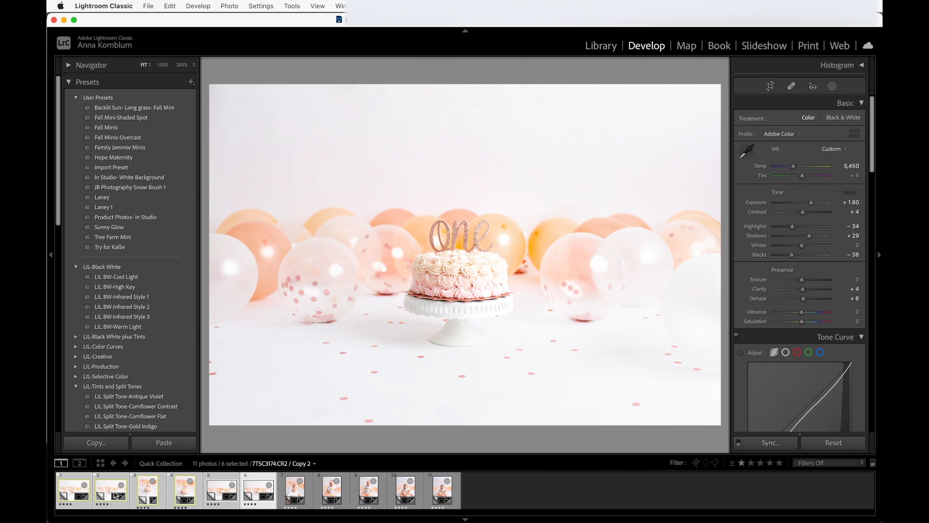
key(Left)
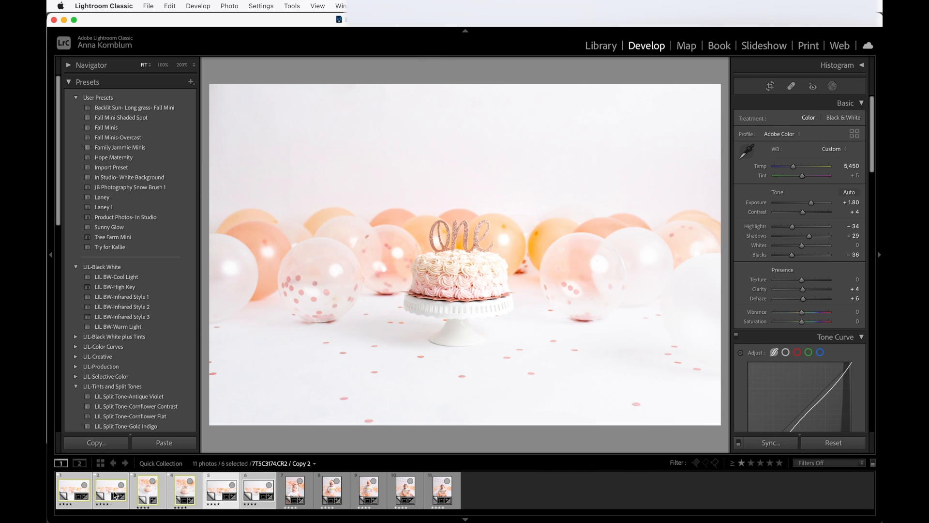